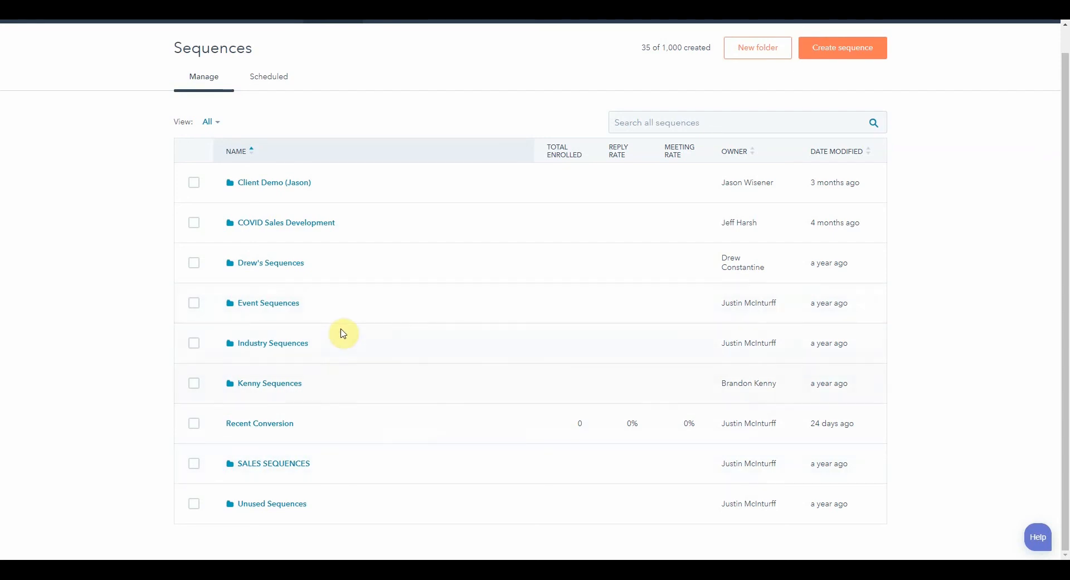
- Open the Lost Opportunity Re-engagement sequence from the SALES SEQUENCES folder in edit mode and review its steps
left_click(295, 465)
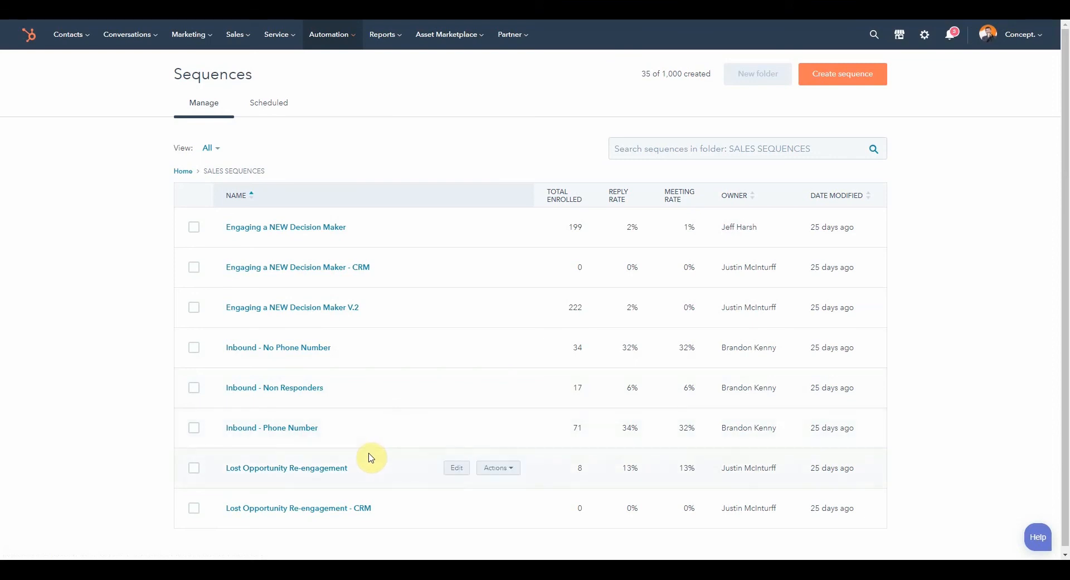
left_click(331, 471)
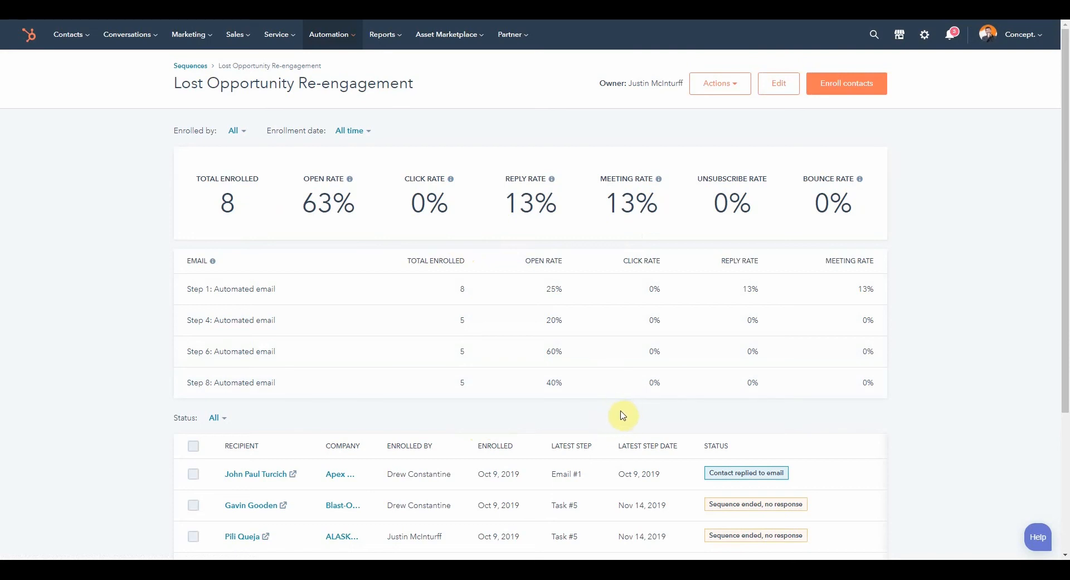
left_click(789, 92)
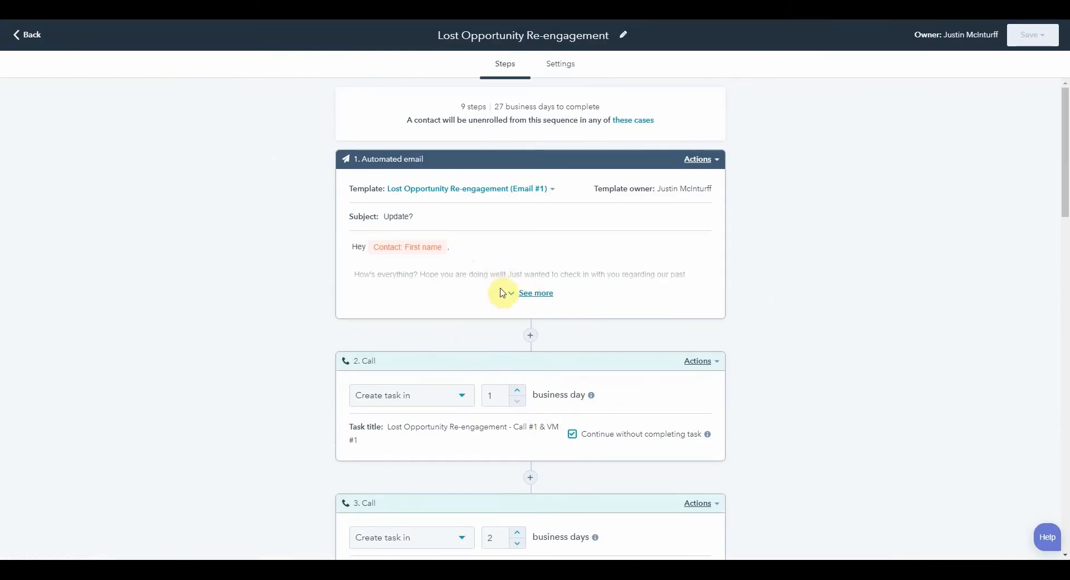
scroll(461, 330, "down", 2)
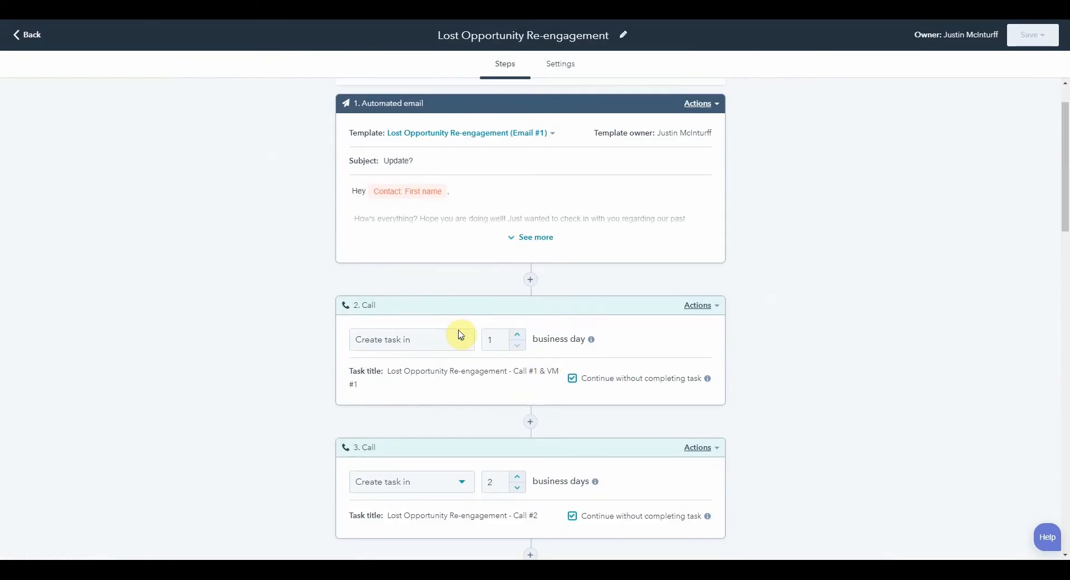
scroll(467, 360, "down", 5)
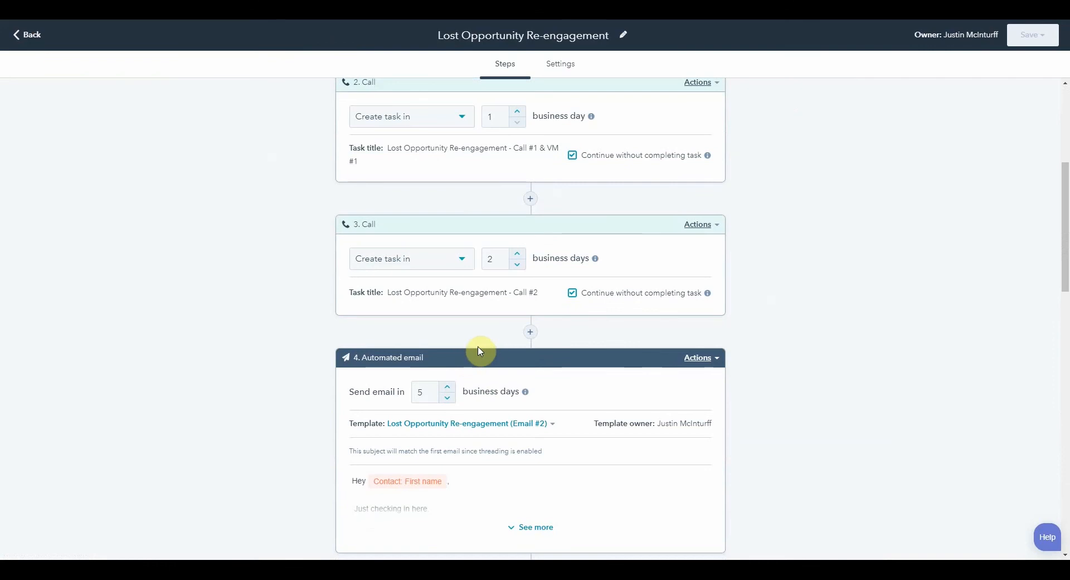
scroll(481, 348, "down", 1)
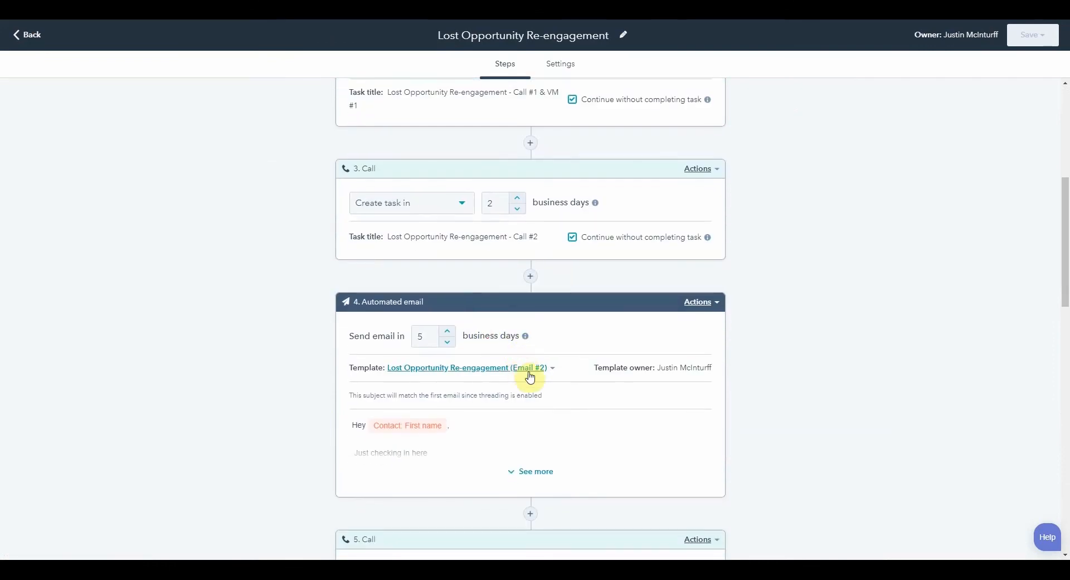
scroll(530, 376, "down", 2)
scroll(528, 379, "down", 1)
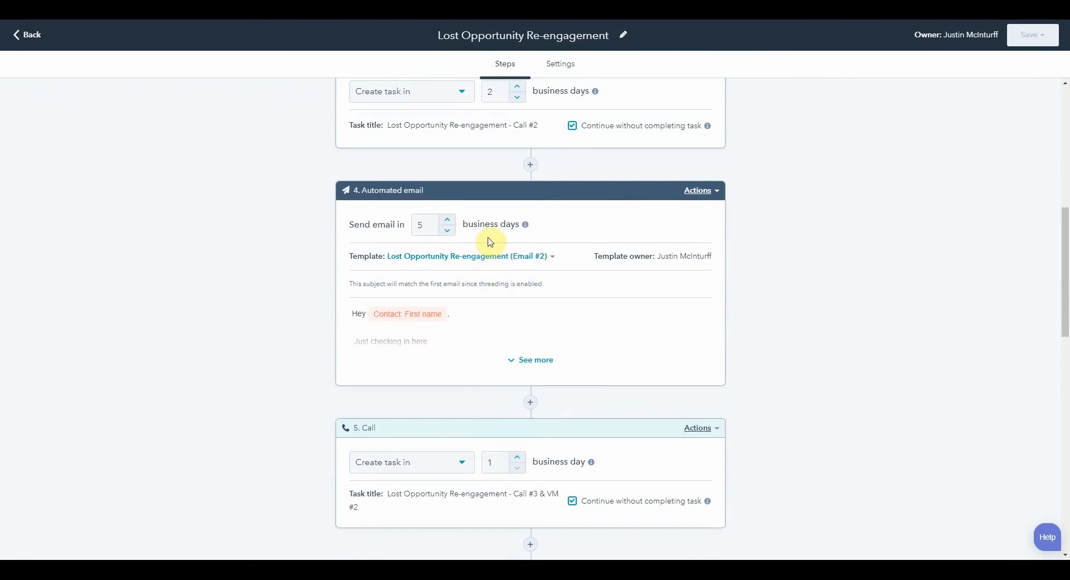
scroll(491, 239, "up", 2)
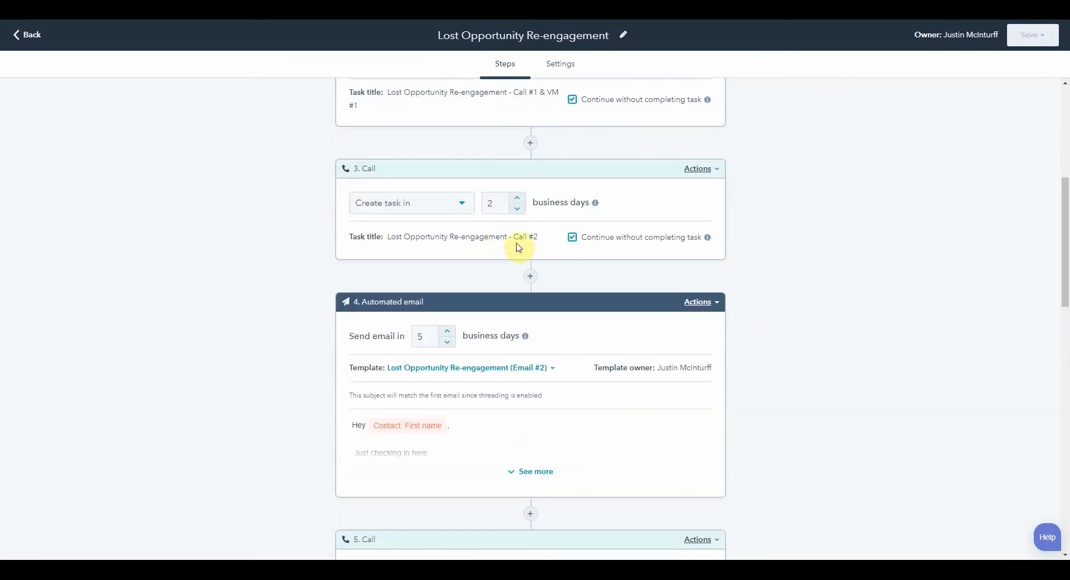
scroll(596, 239, "up", 6)
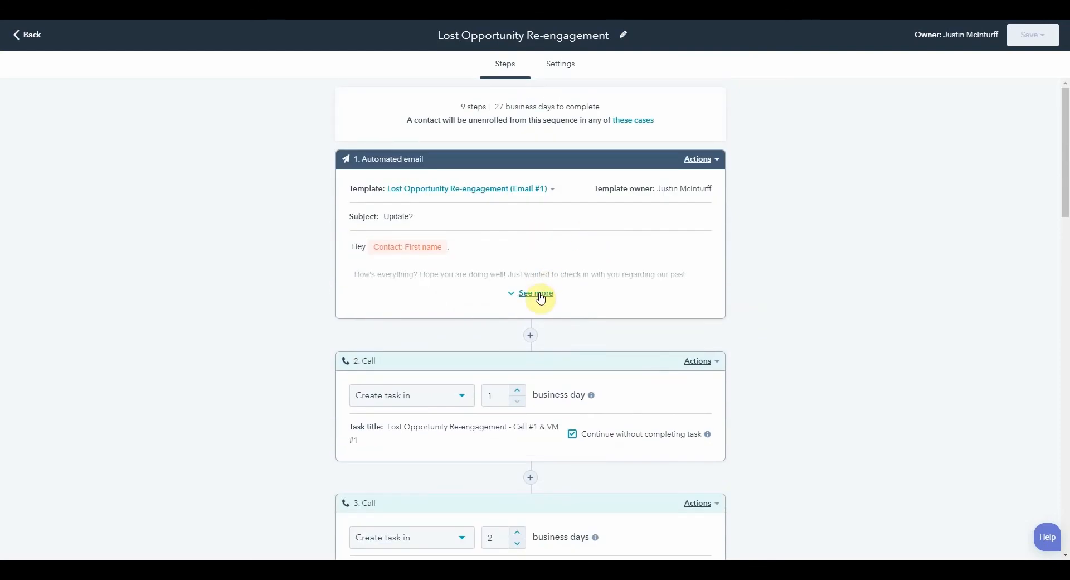
- Expand the first automated email to inspect its placeholder text, then leave the sequence editor
left_click(539, 294)
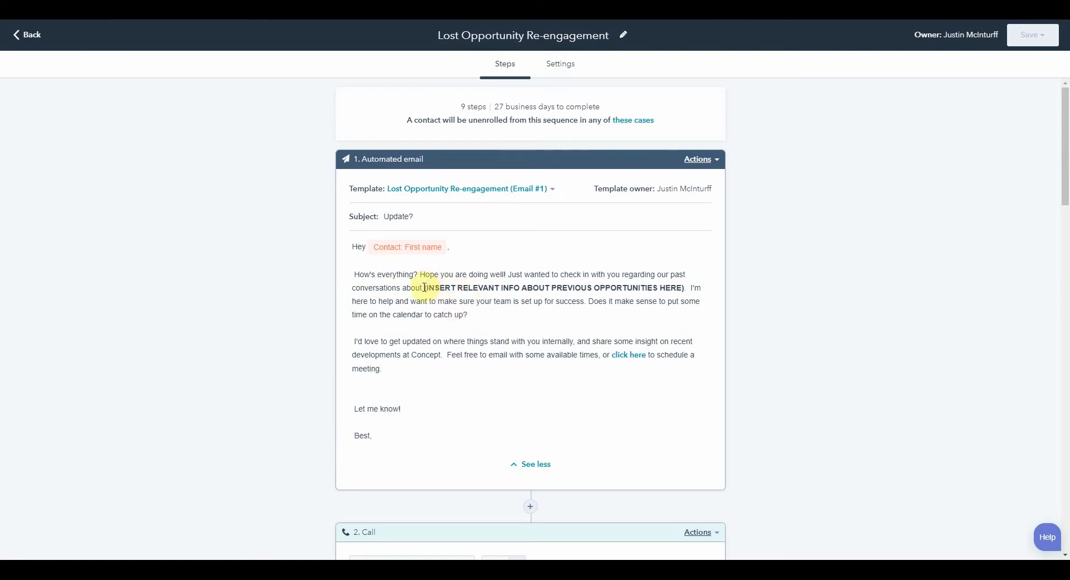
left_click_drag(423, 287, 686, 291)
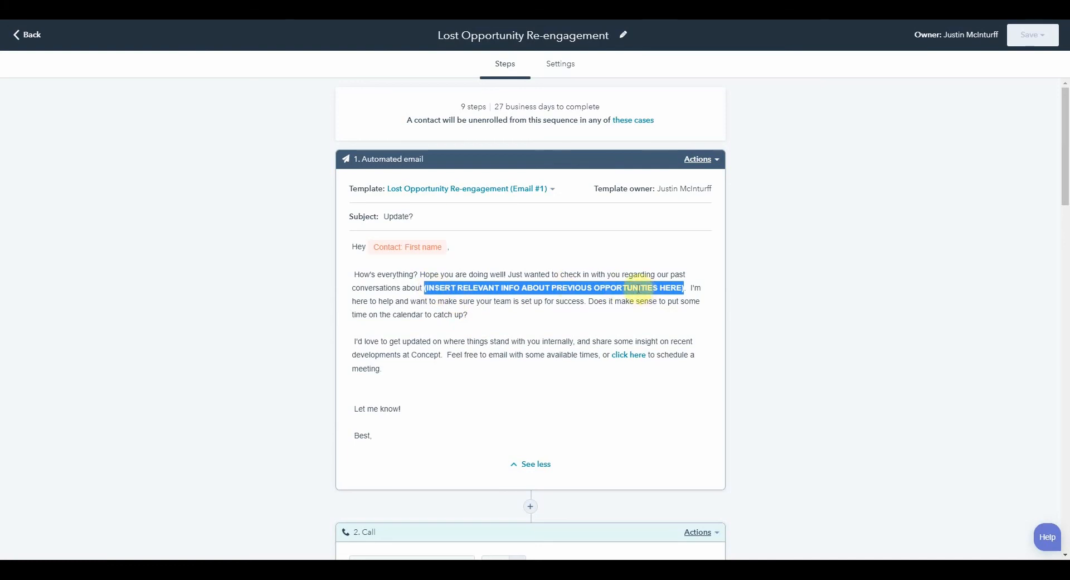
left_click(356, 75)
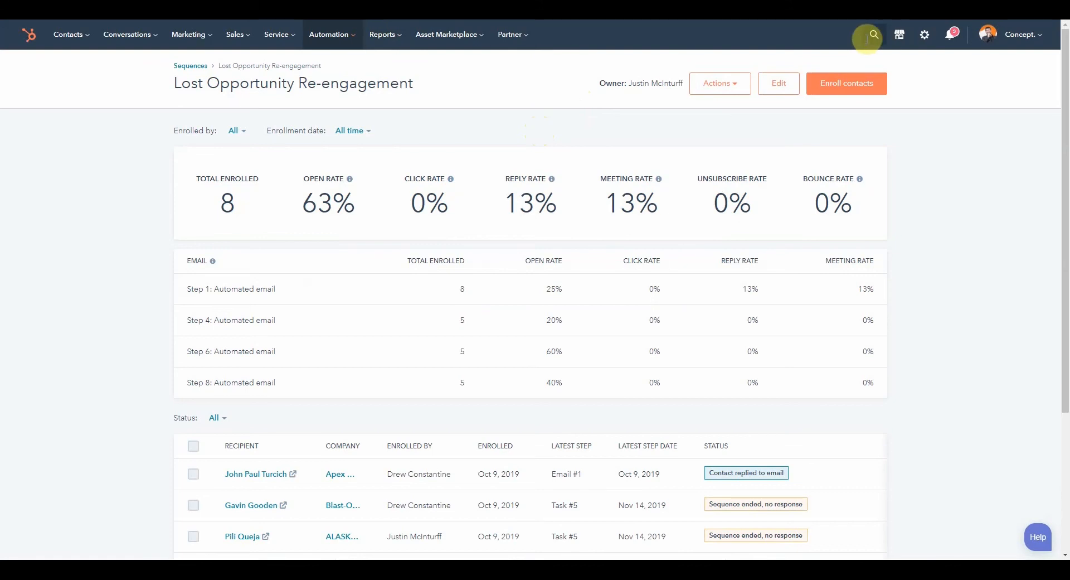
- Search for the contact by name and open their contact record
left_click(867, 37)
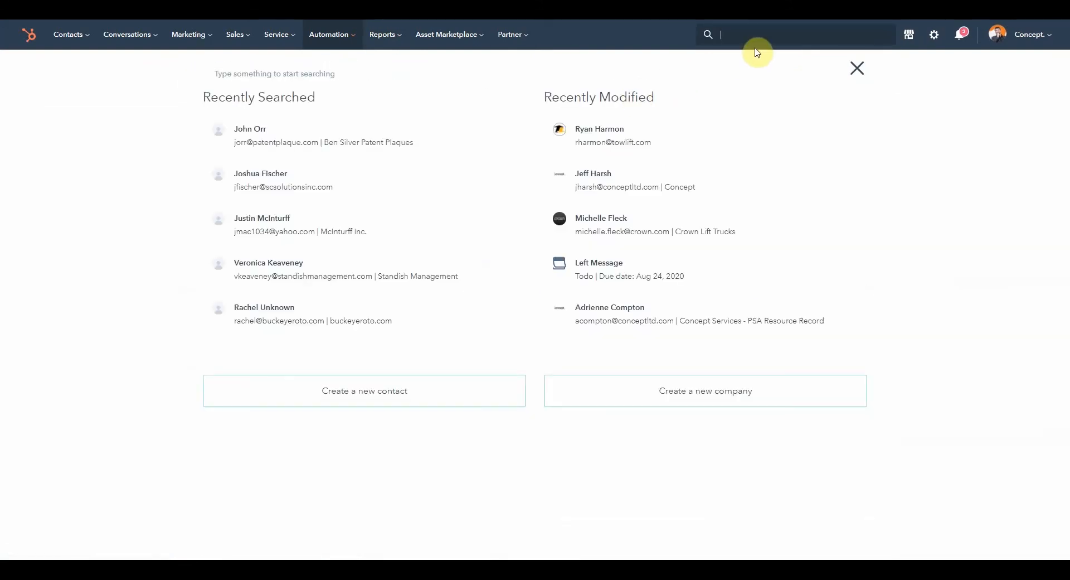
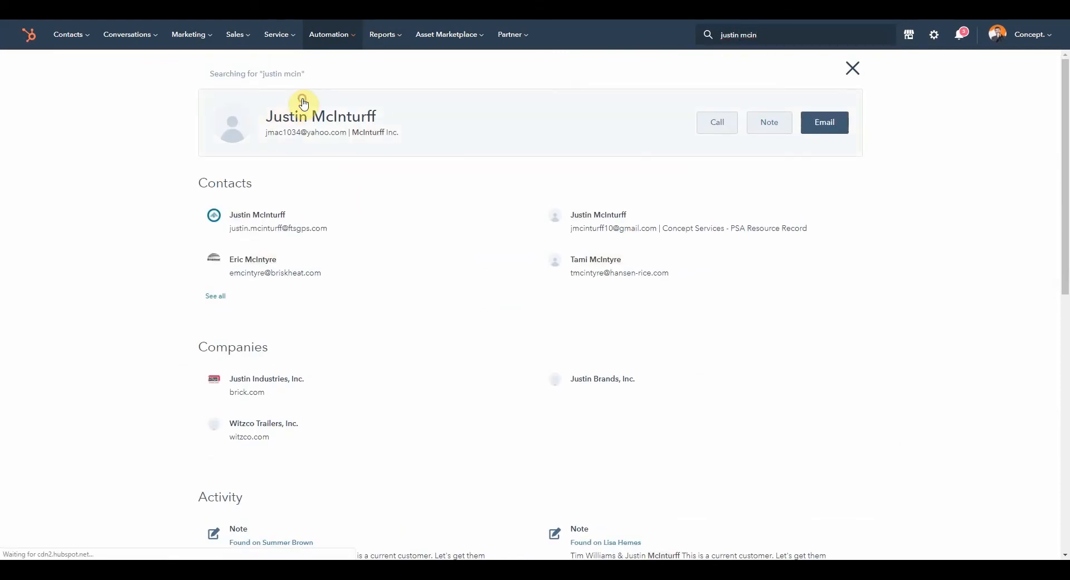
left_click(663, 268)
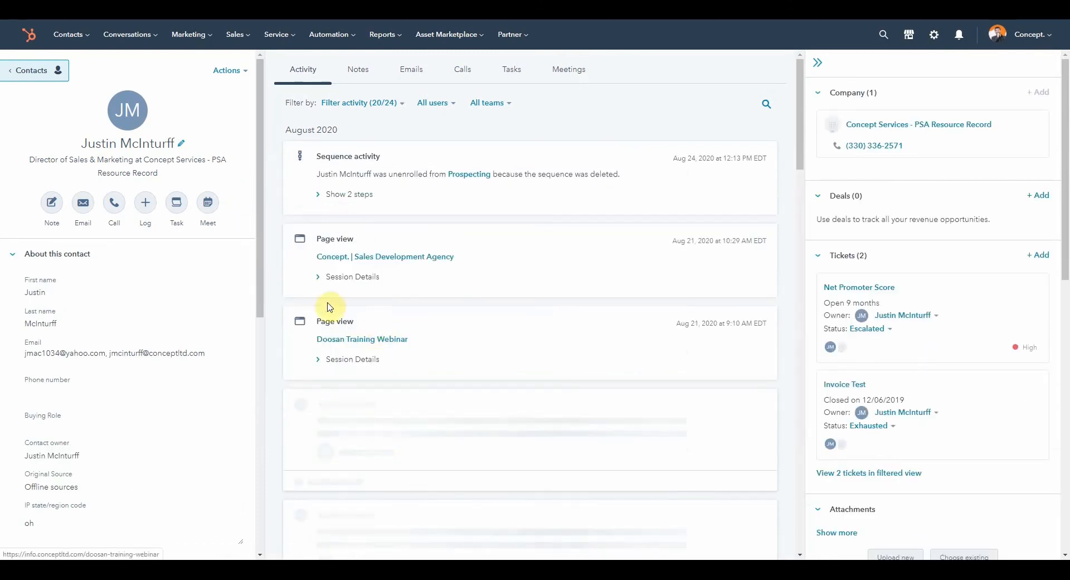
- Start enrolling the contact in a sequence and pick Lost Opportunity Re-engagement
left_click(84, 210)
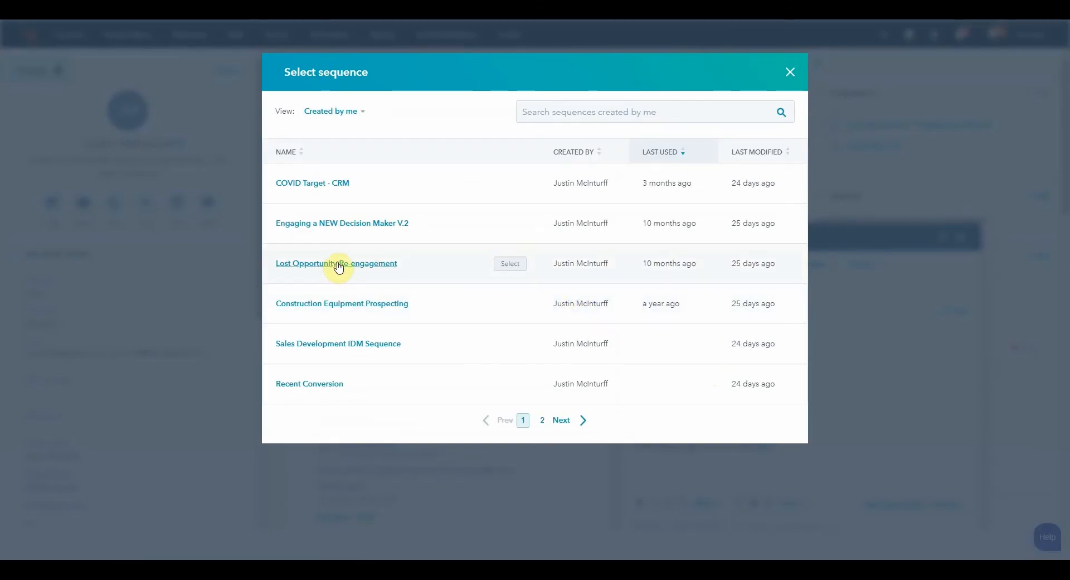
left_click(509, 263)
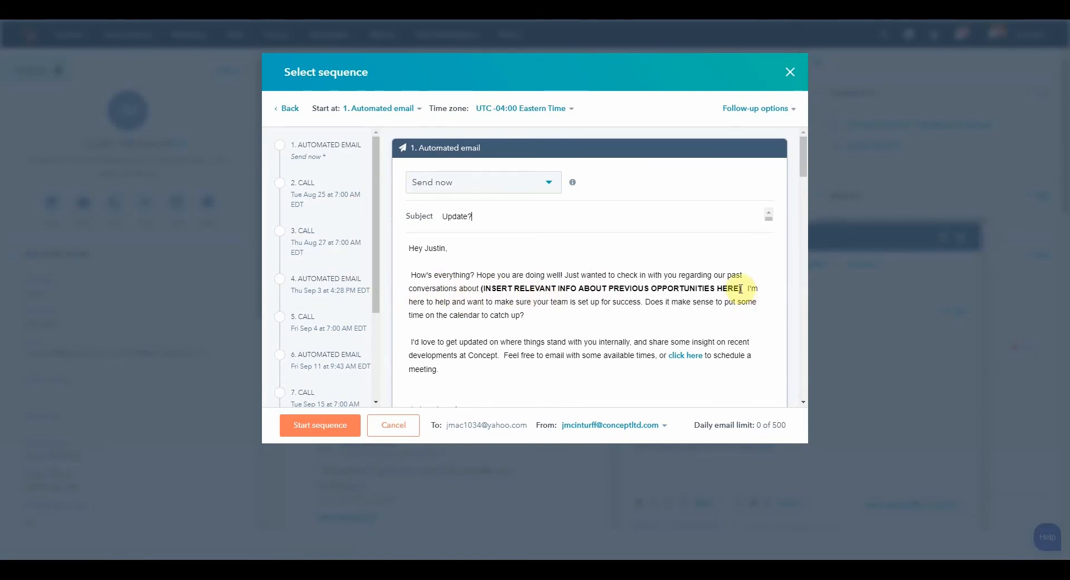
- Replace the first email's placeholder with "our past history working with sales develpment for abc company"
scroll(341, 329, "down", 5)
scroll(340, 335, "up", 5)
left_click_drag(740, 289, 481, 290)
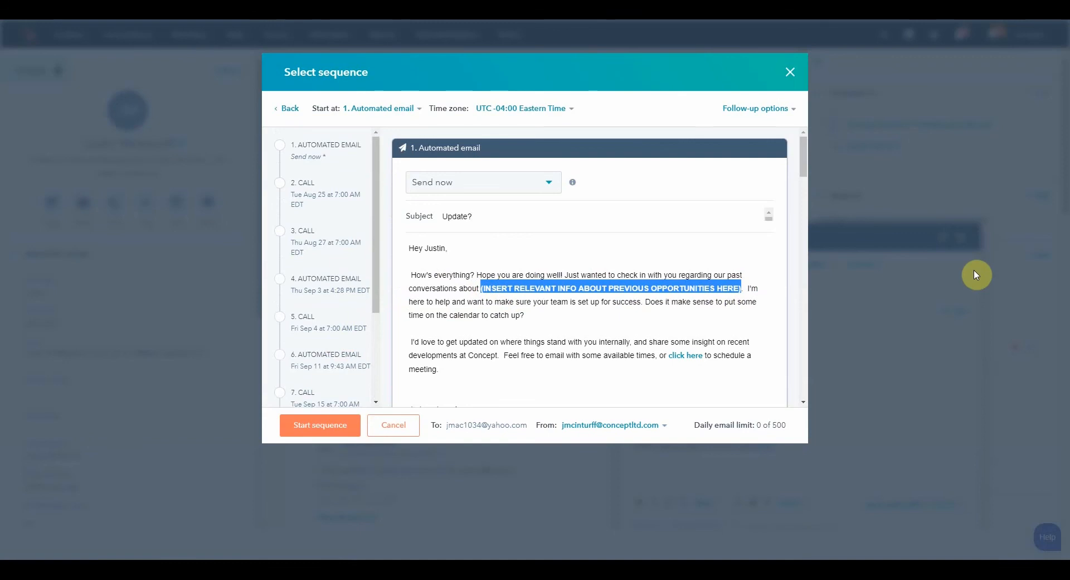
type("our past hi")
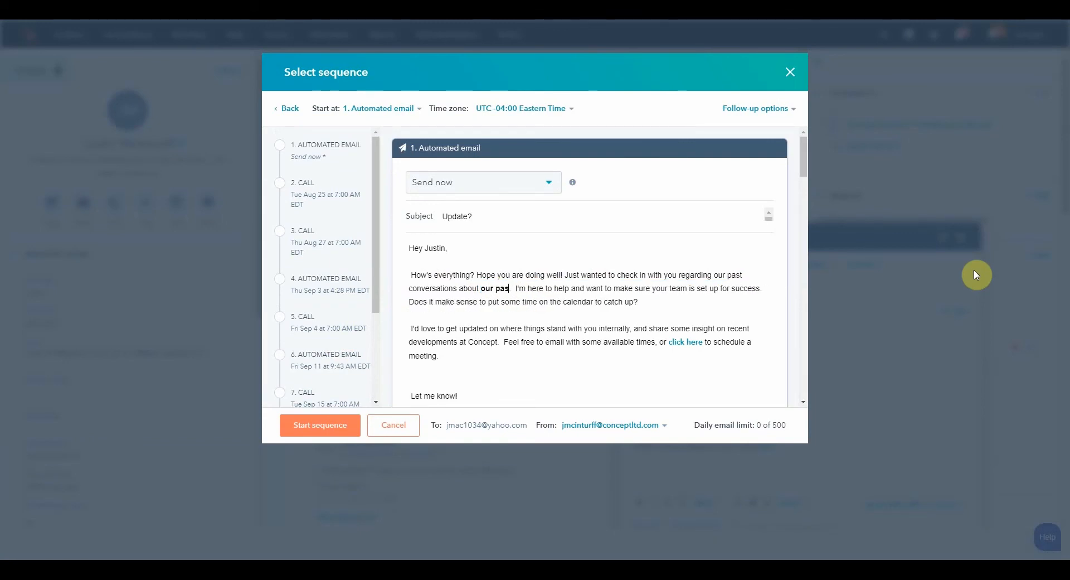
type("story working")
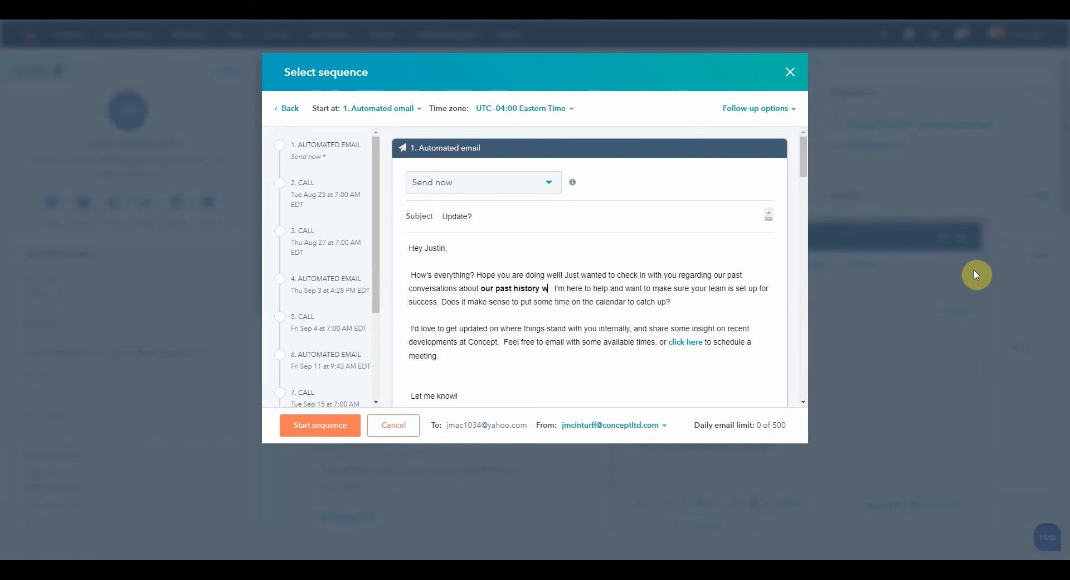
type(" with sales")
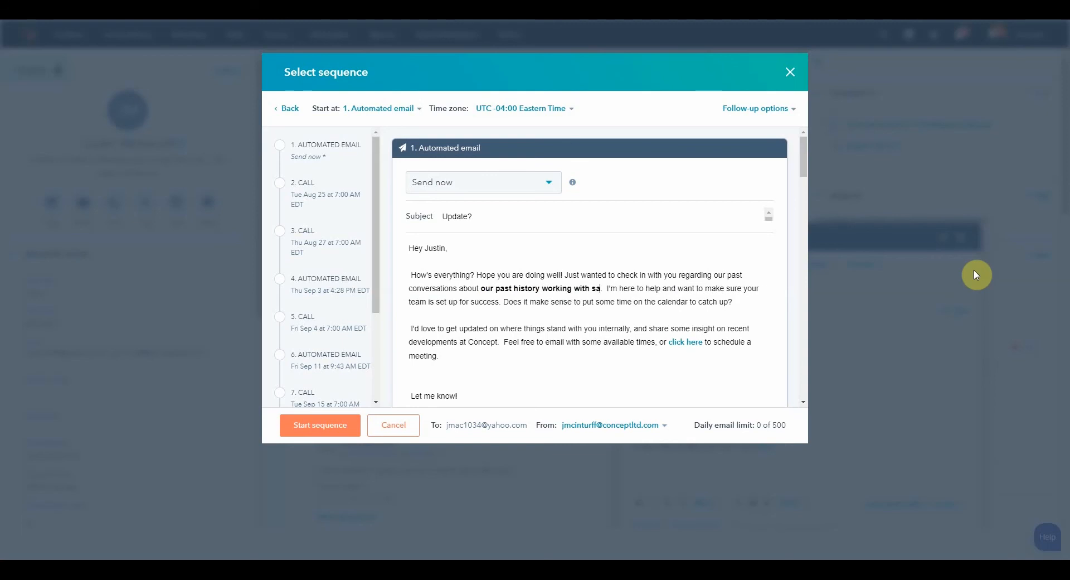
type(" develpment fo")
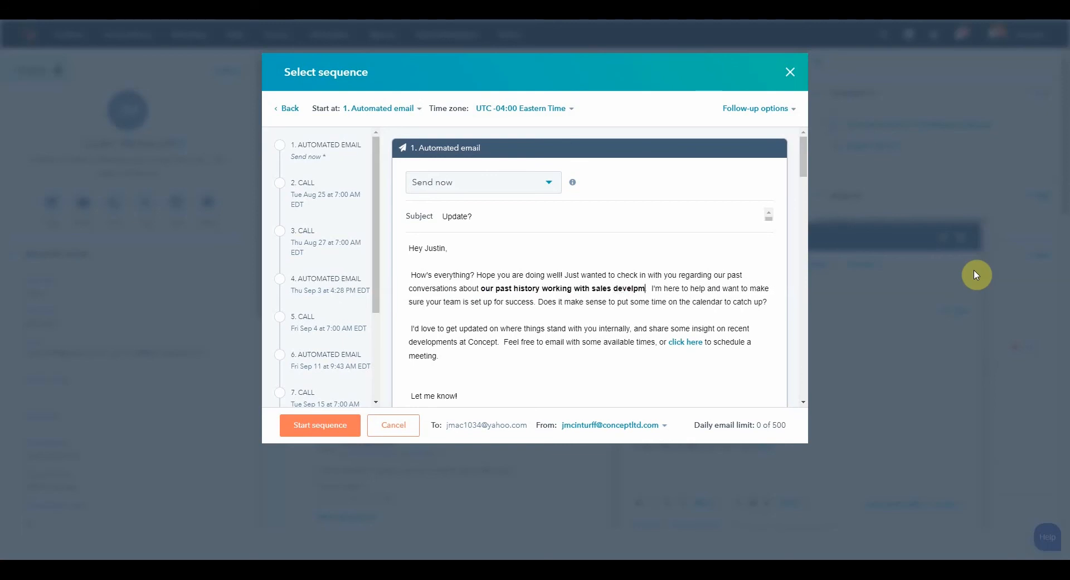
type("r abc company.")
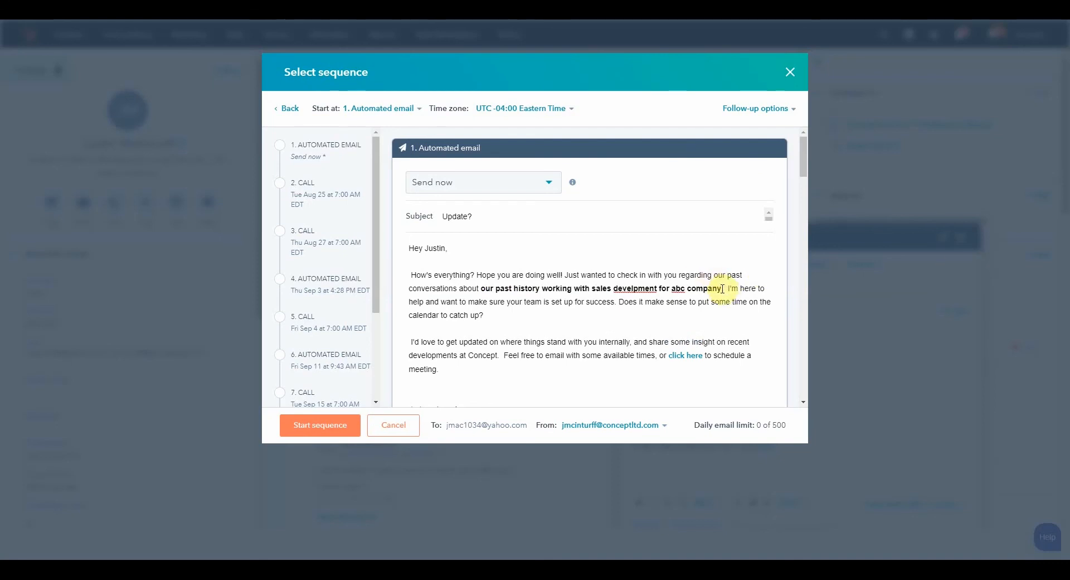
left_click_drag(722, 289, 480, 288)
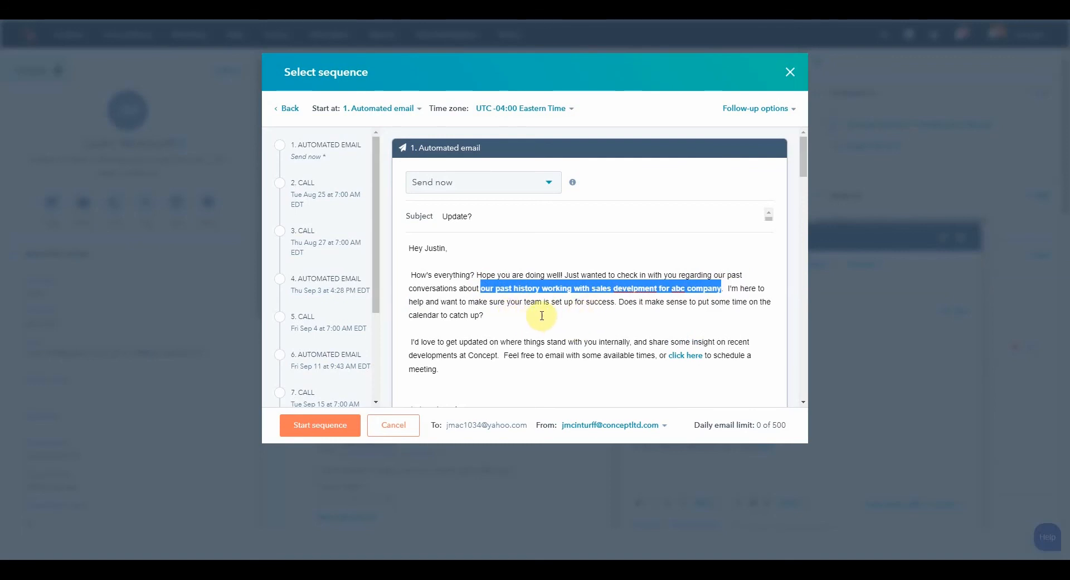
left_click(528, 315)
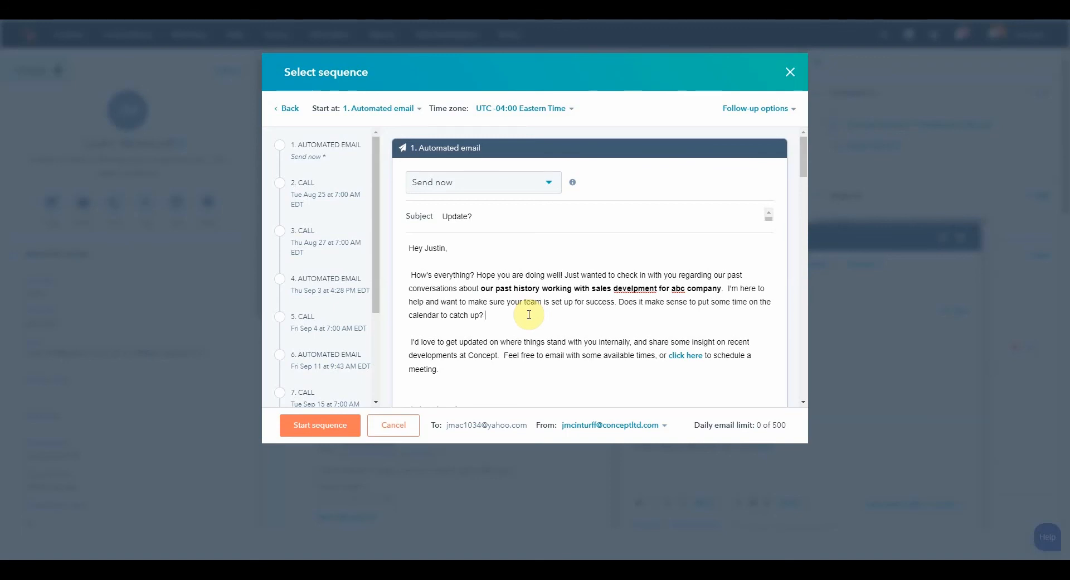
left_click(529, 314)
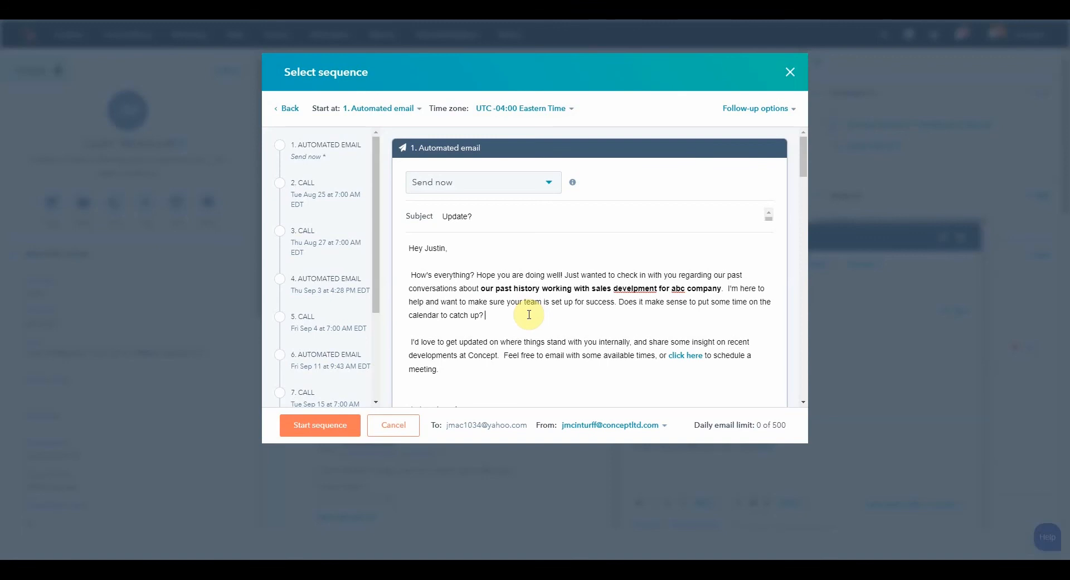